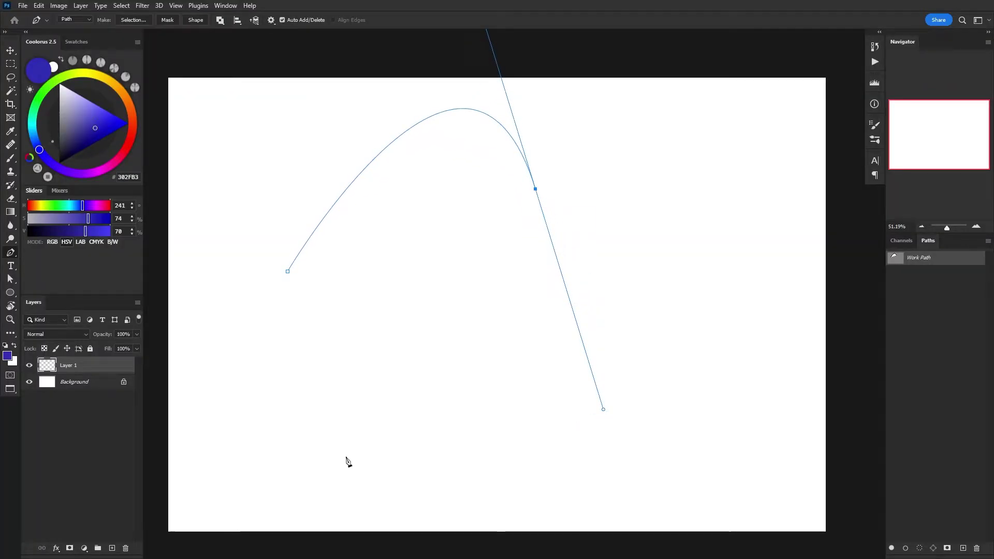
Close the loop path with curved anchors and stroke it in black
left_click_drag(313, 453, 251, 293)
left_click_drag(456, 238, 492, 300)
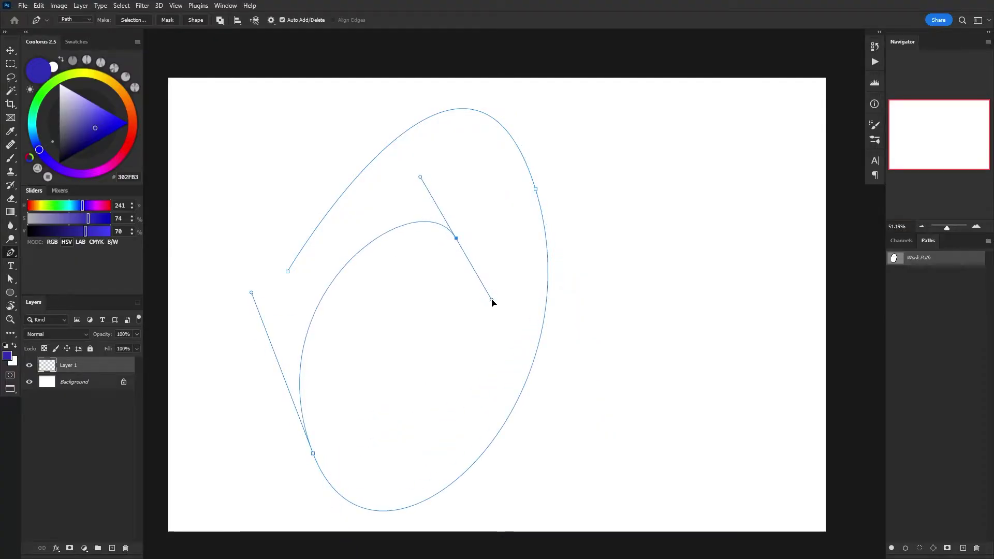
key("d")
right_click(422, 312)
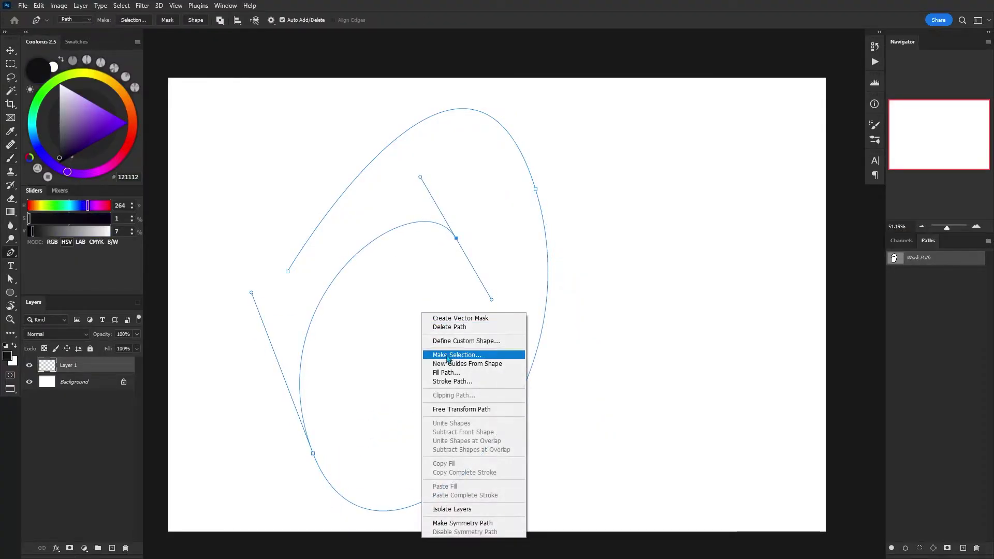
left_click(452, 382)
left_click(523, 343)
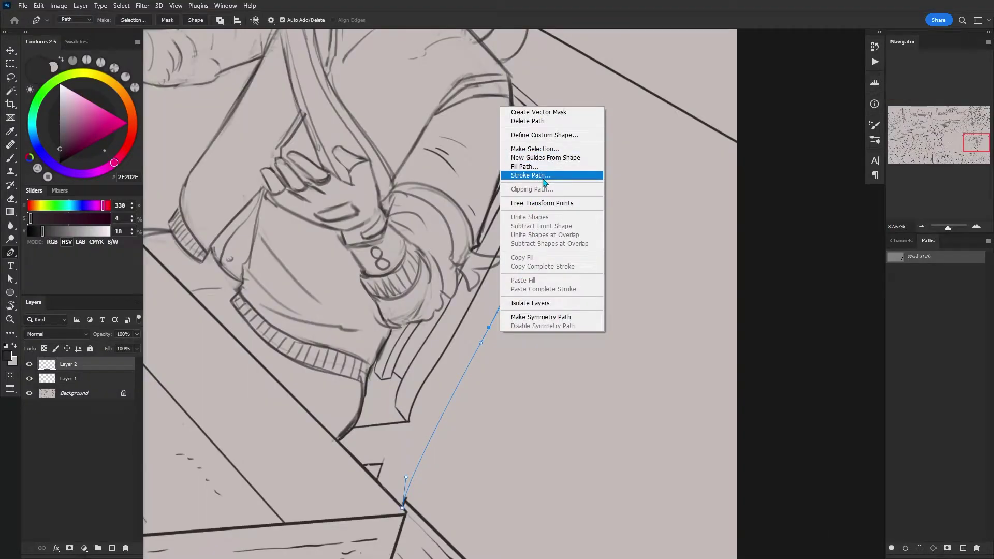
Stroke the straight bench-edge path, deselect it, and stroke the circle with a thick brush
left_click(543, 177)
left_click(524, 344)
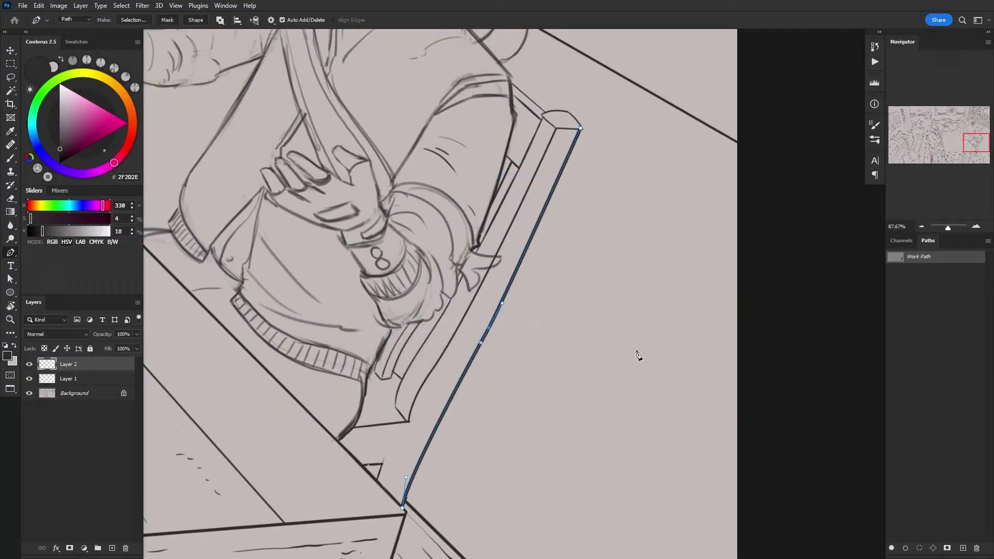
left_click(920, 355)
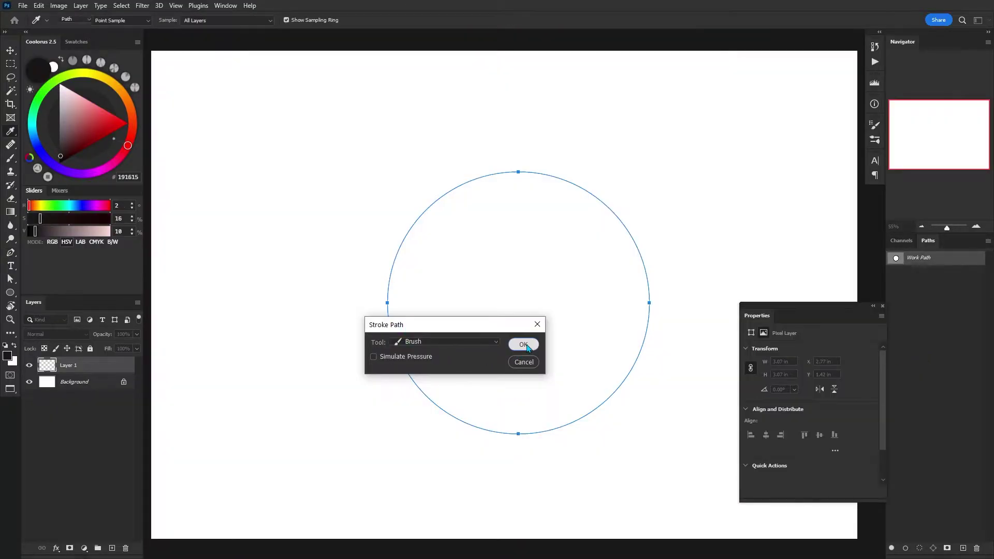
left_click(524, 344)
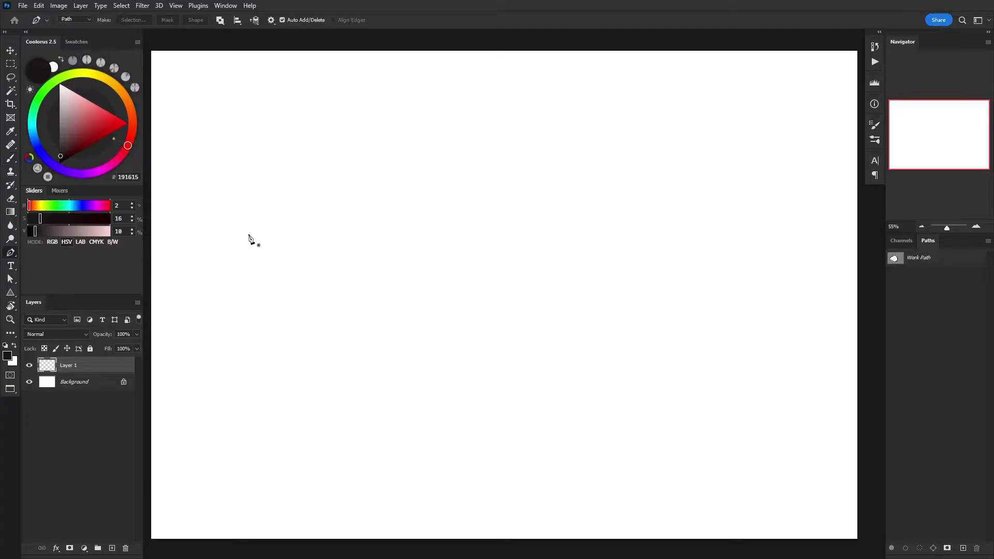
Draw a new open hook-shaped path with three anchors
left_click(275, 311)
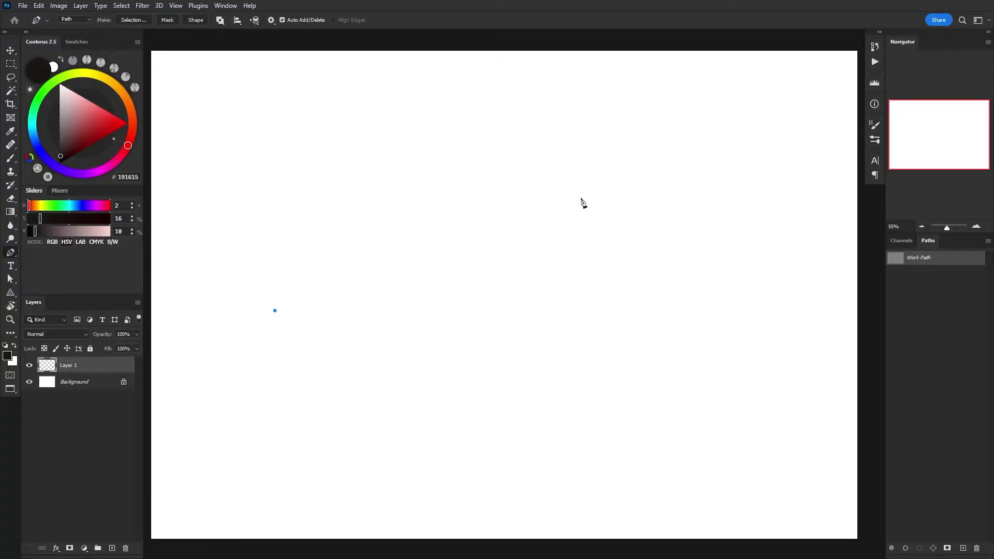
left_click_drag(658, 189, 787, 377)
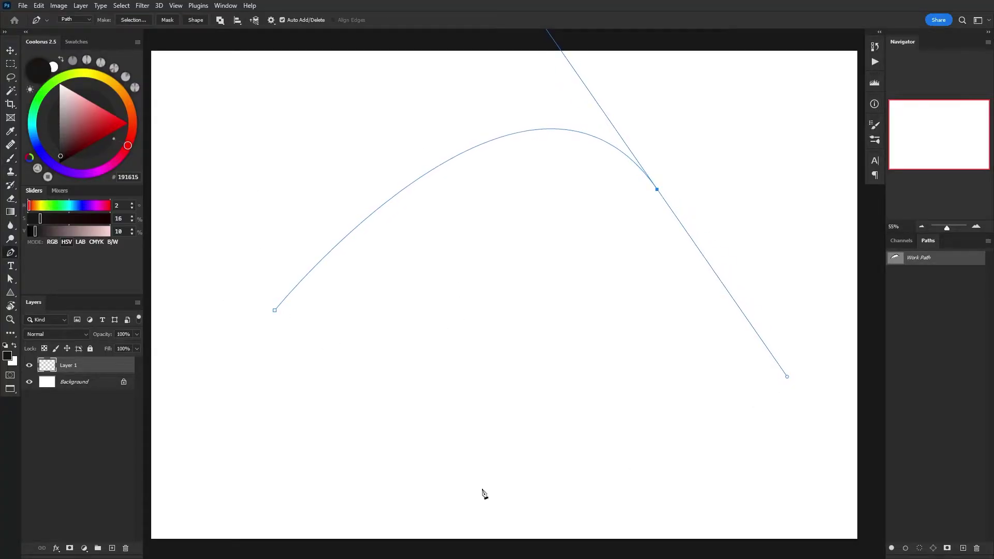
left_click_drag(481, 489, 347, 456)
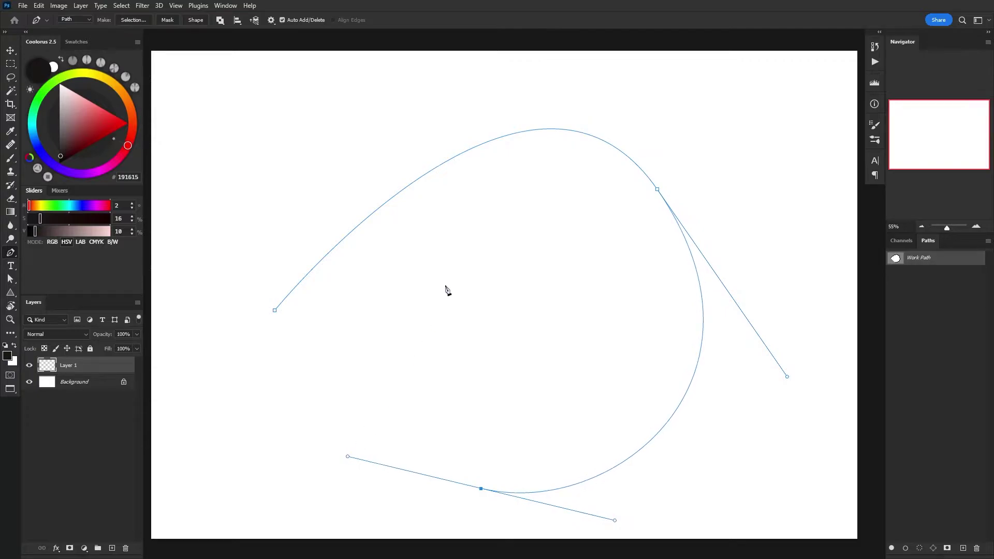
key("b")
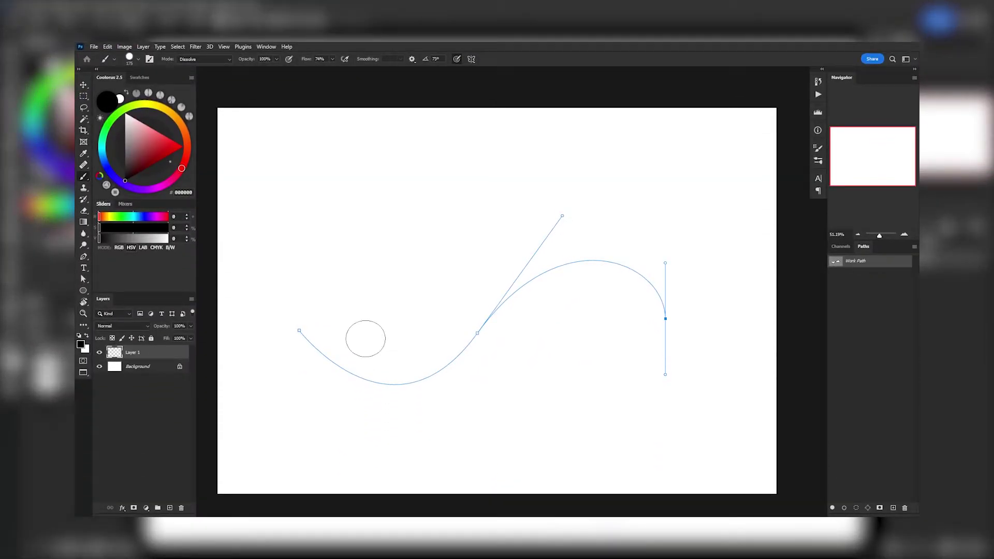
Stroke the hook path with a thick black line
key("p")
right_click(366, 343)
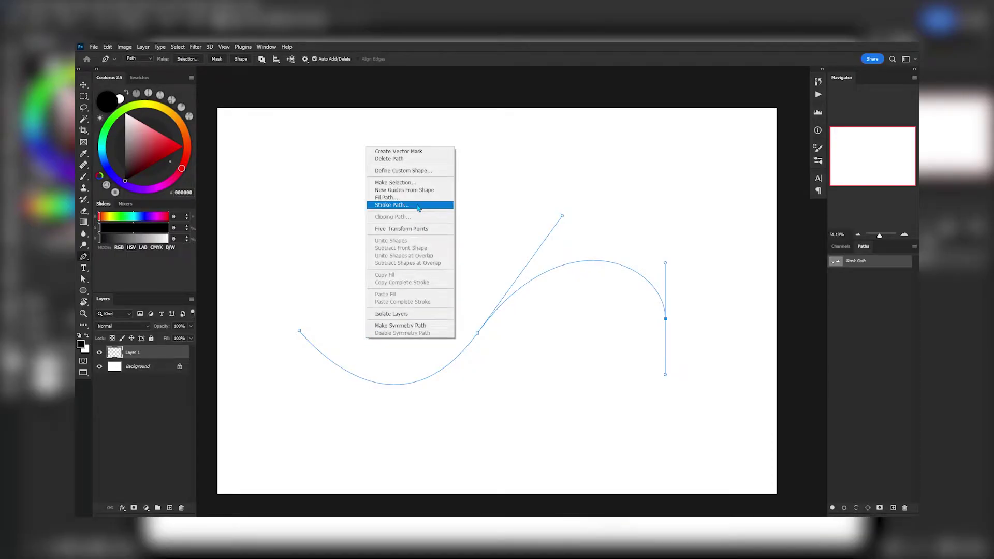
left_click(391, 205)
left_click(516, 335)
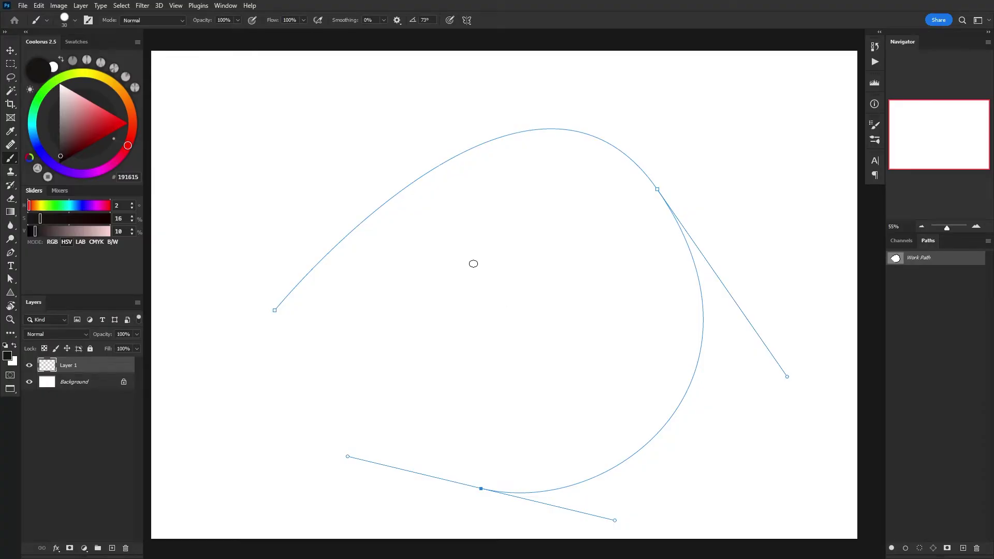
Stroke the hook path using Tool: Brush and hide the Work Path outline
key("p")
right_click(473, 265)
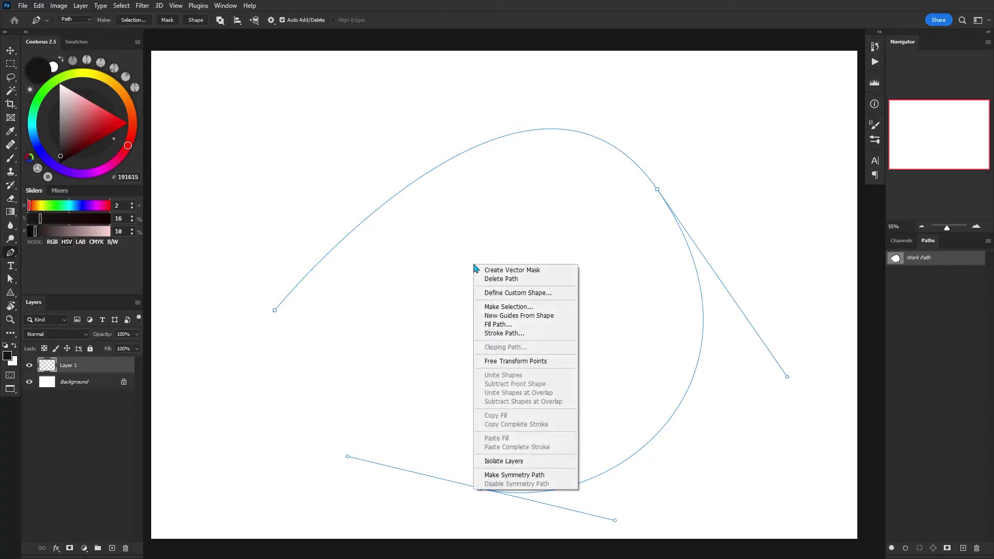
left_click(496, 333)
left_click(403, 346)
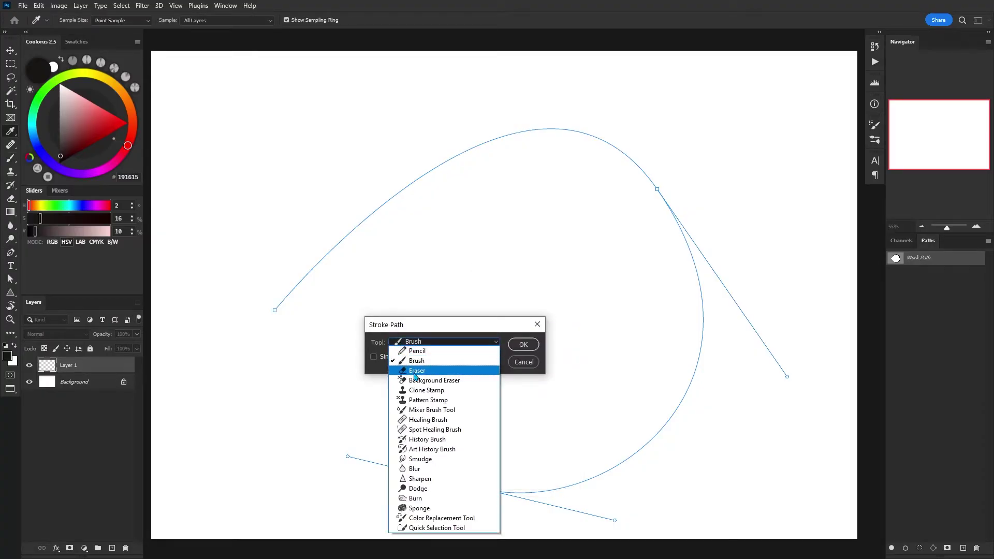
left_click(436, 361)
left_click(523, 345)
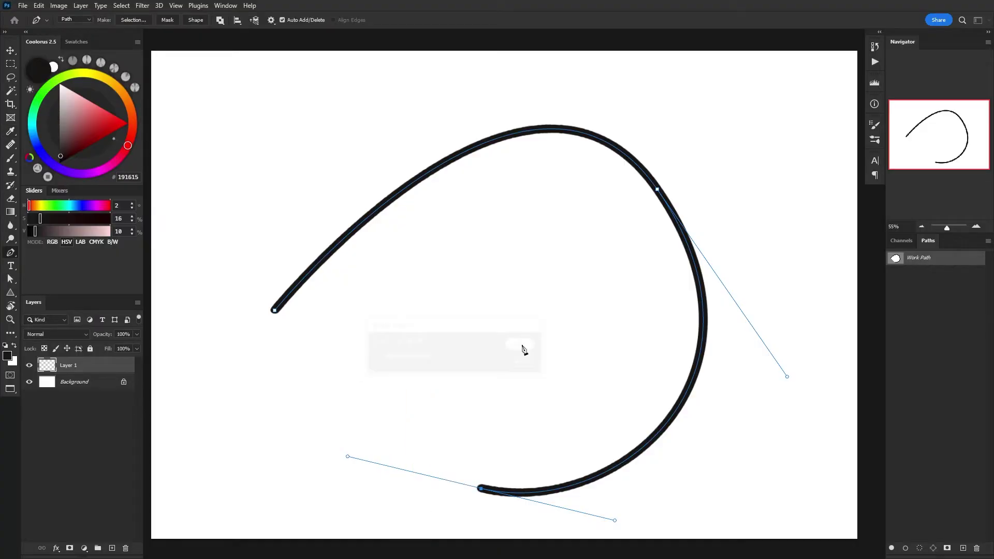
left_click(937, 365)
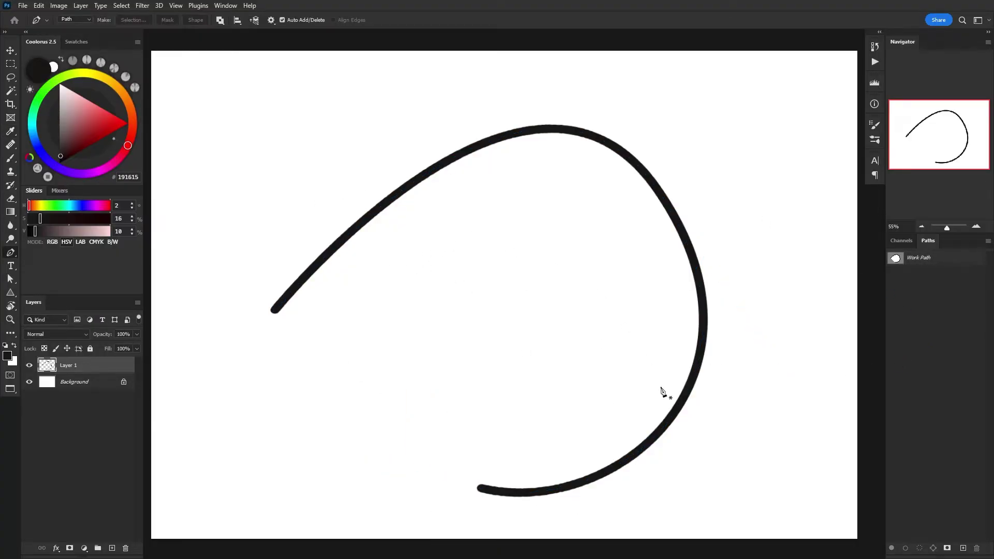
Undo the stroke and restroke the curve with Simulate Pressure for tapered ends
key("ctrl+z")
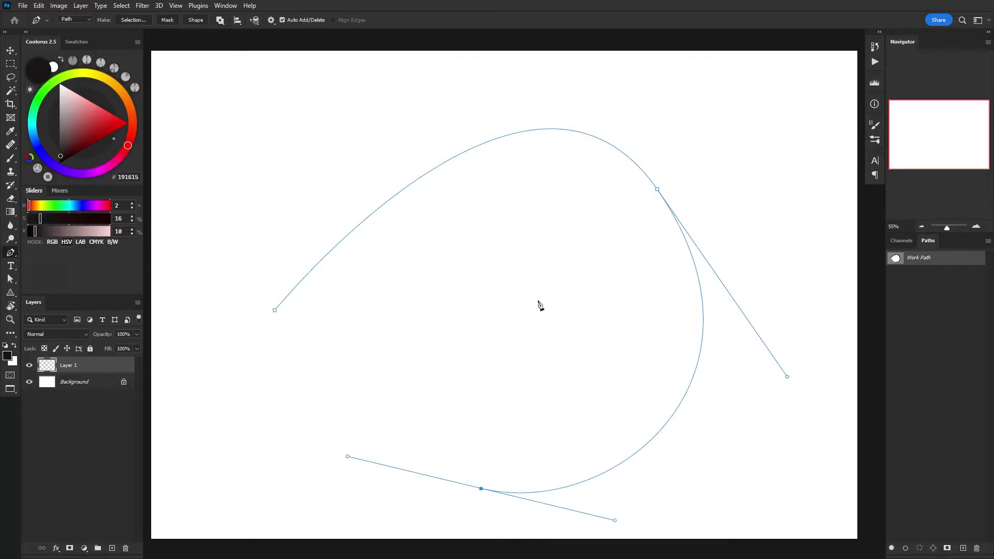
right_click(538, 303)
left_click(569, 369)
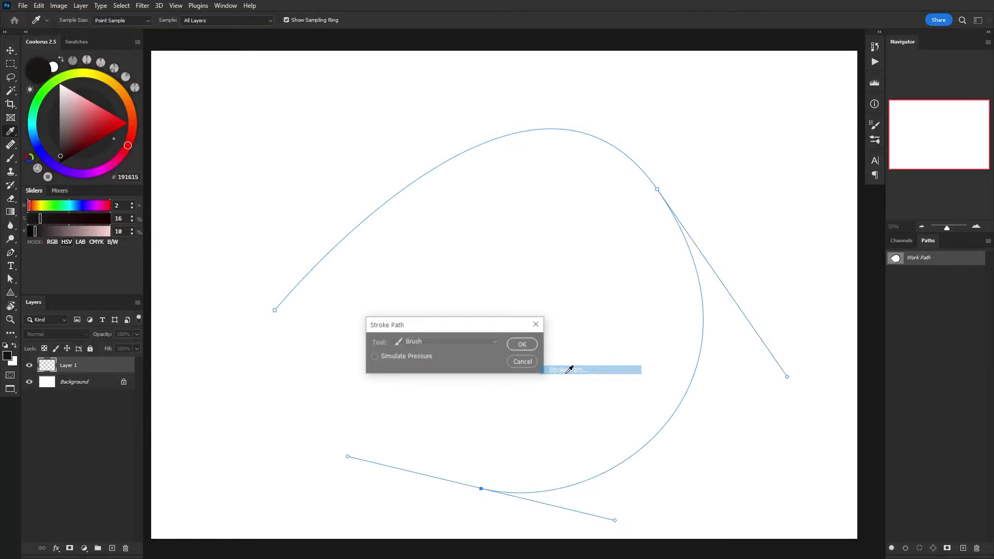
left_click(373, 357)
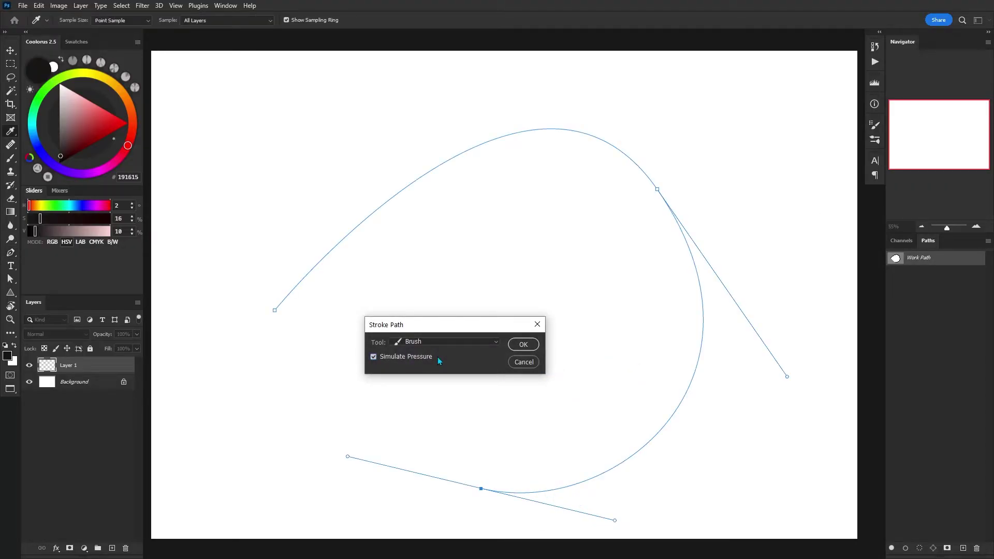
left_click(524, 345)
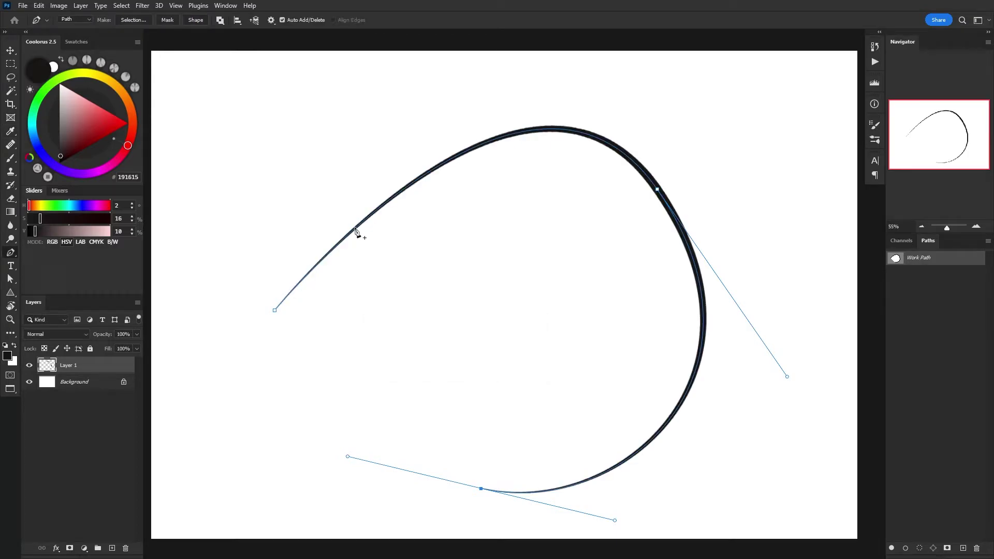
key("p")
key("Escape")
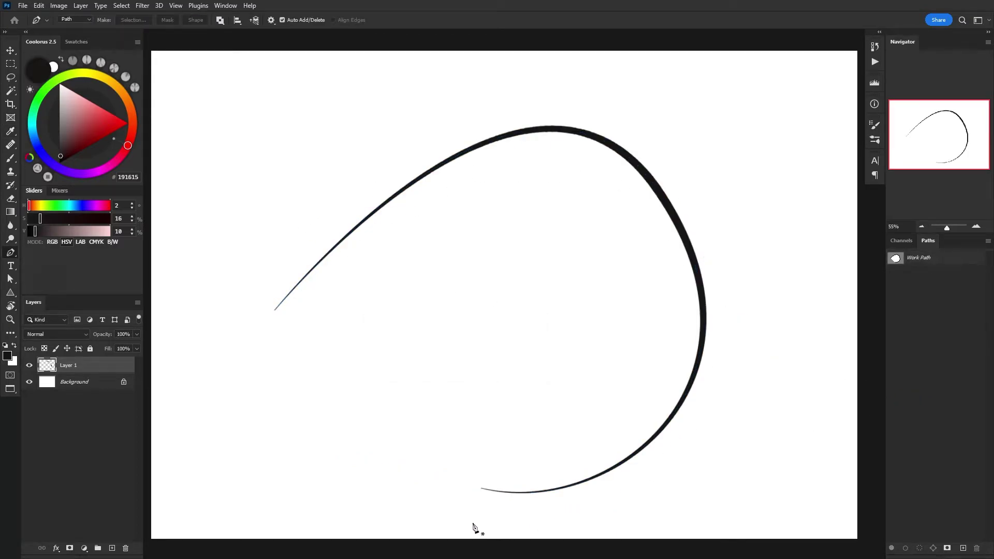
key("b")
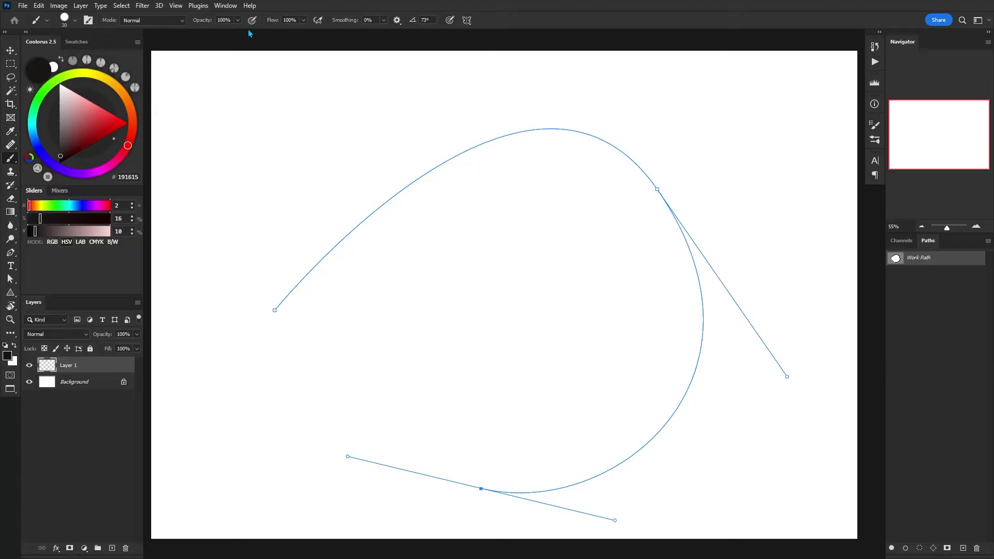
Apply a pressure-tapered stroke to the path via Alt+Enter, then deselect it
key("alt+Return")
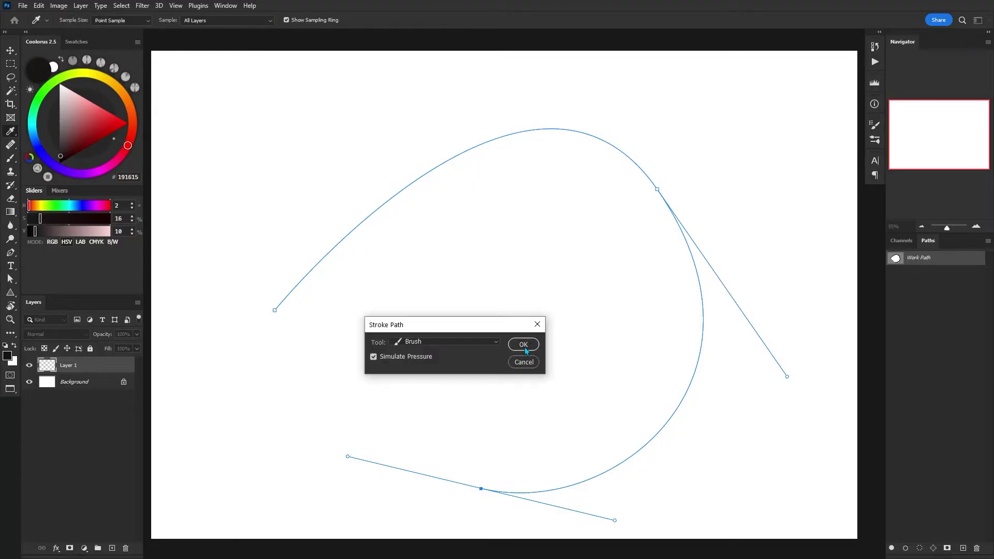
left_click(524, 344)
left_click(919, 380)
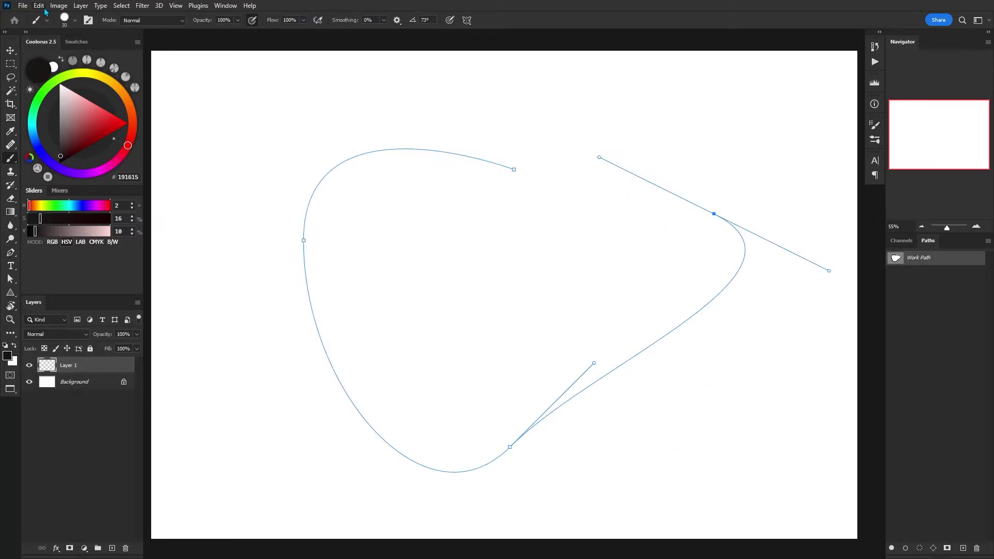
Stroke the triangular path with the Kyle's Letterers - 3 Point brush
left_click(71, 21)
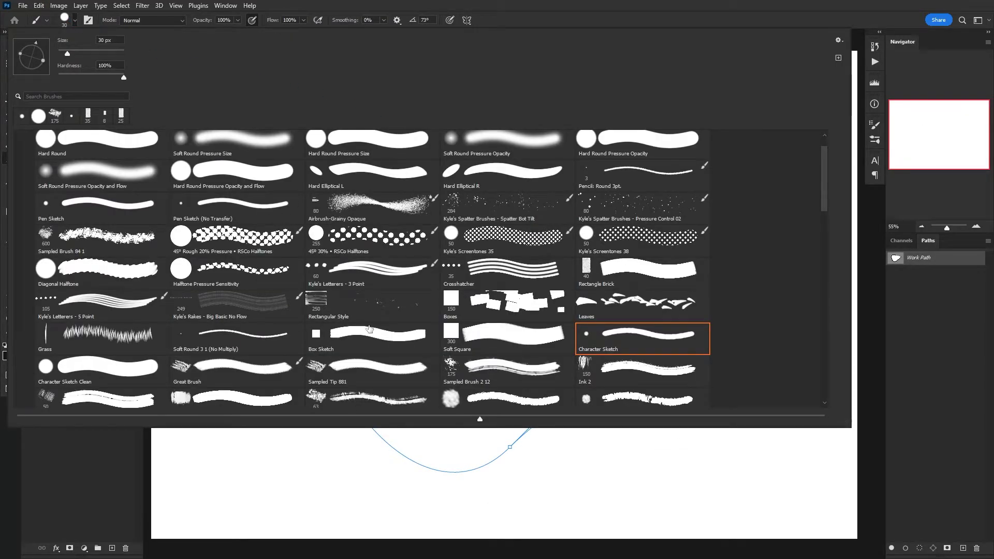
double_click(359, 280)
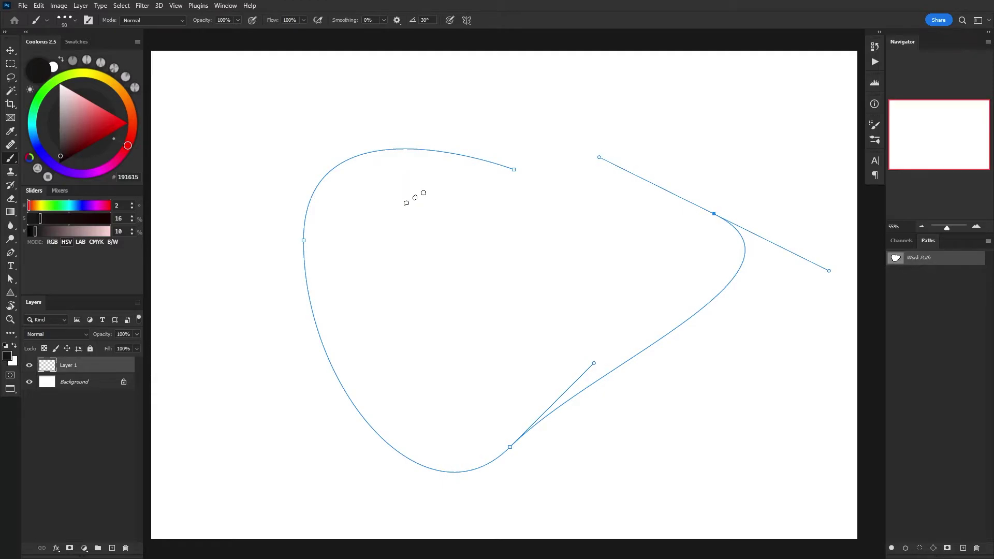
key("p")
right_click(415, 199)
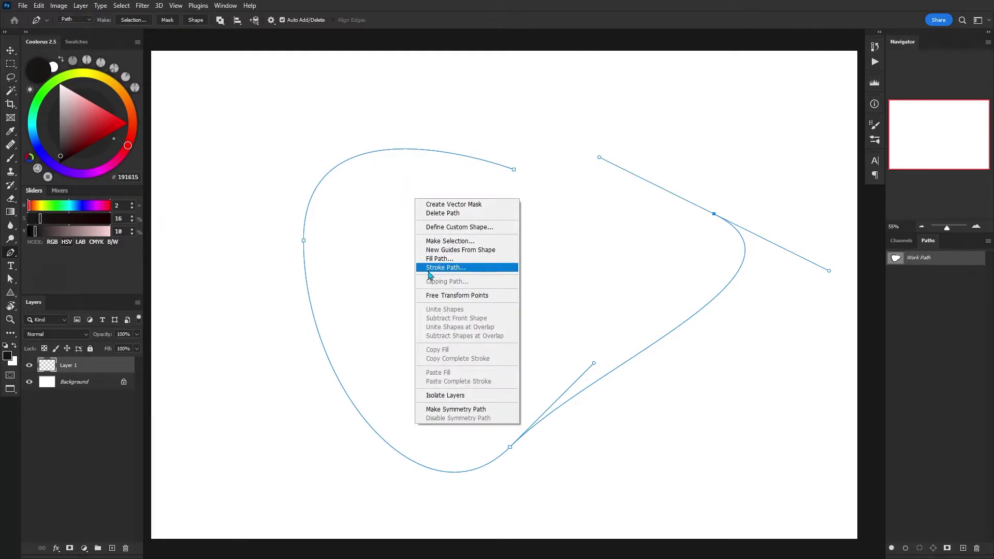
left_click(446, 267)
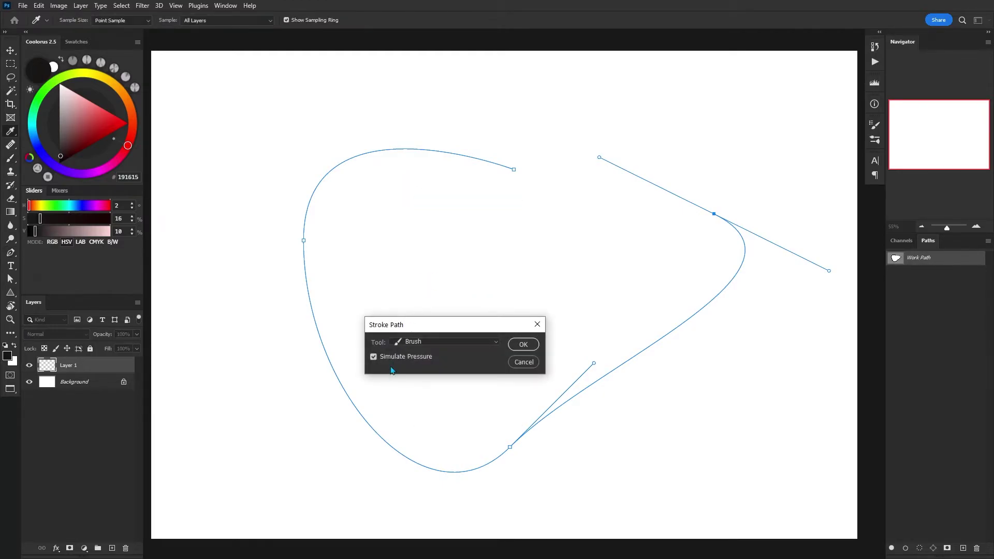
left_click(524, 344)
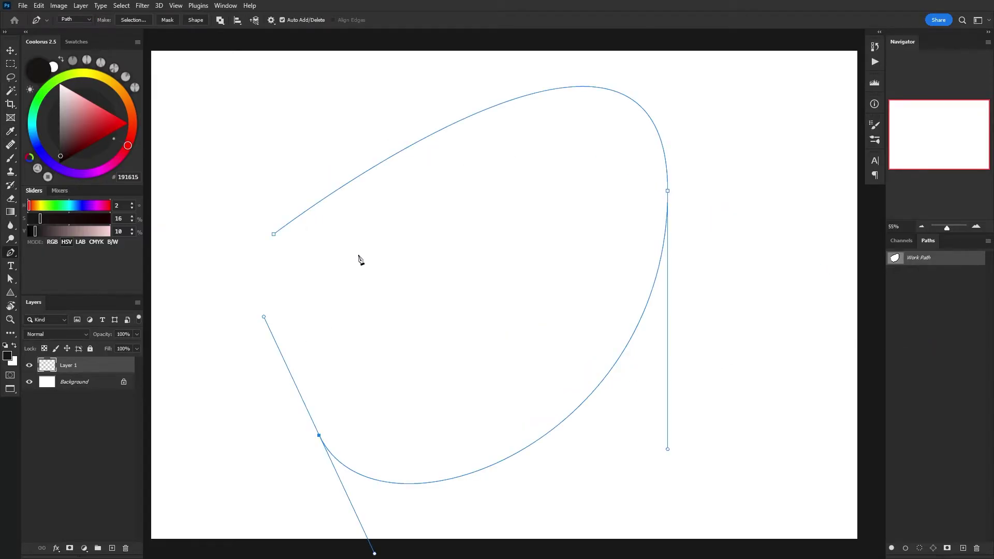
Stroke the new curved path with the halftone-dot brush
right_click(357, 259)
left_click(396, 324)
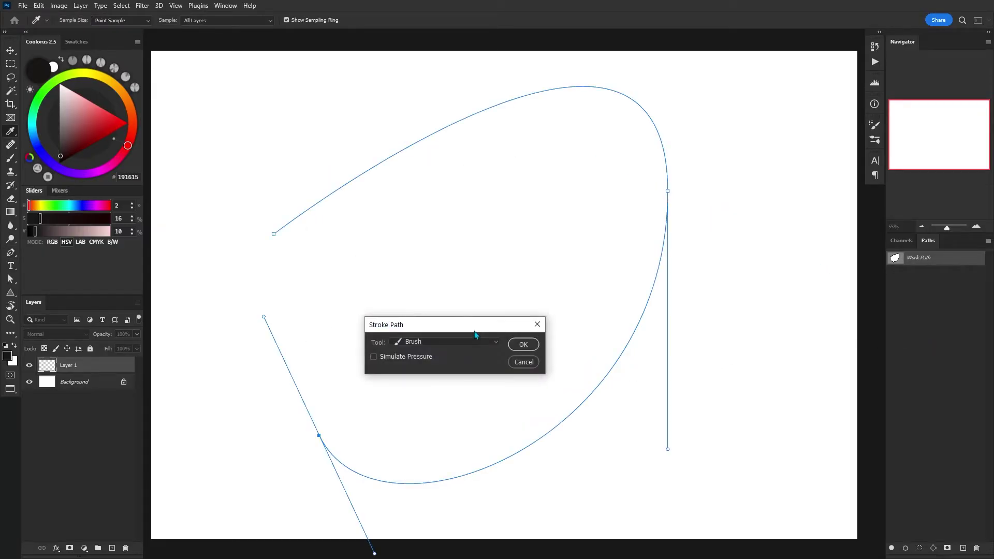
left_click(523, 345)
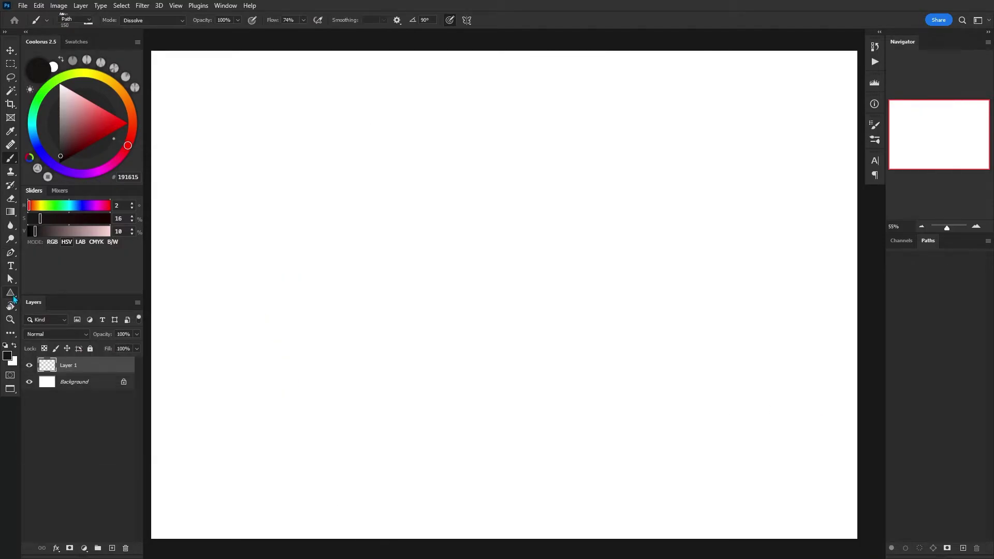
Draw a 3.07 in circular path with the Ellipse tool in Path mode and enlarge the brush to 200
right_click(11, 293)
left_click(37, 306)
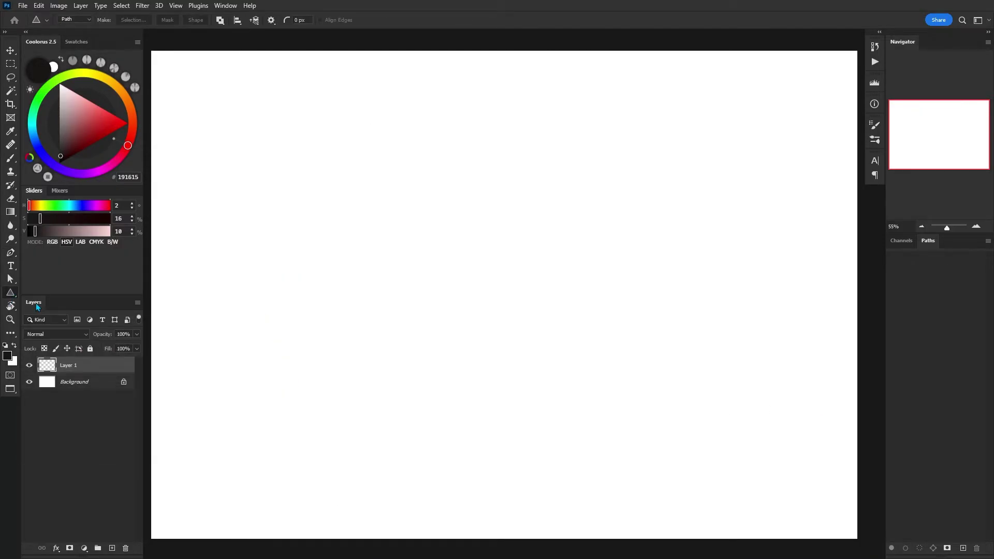
key("shift+u")
left_click_drag(388, 173, 650, 454)
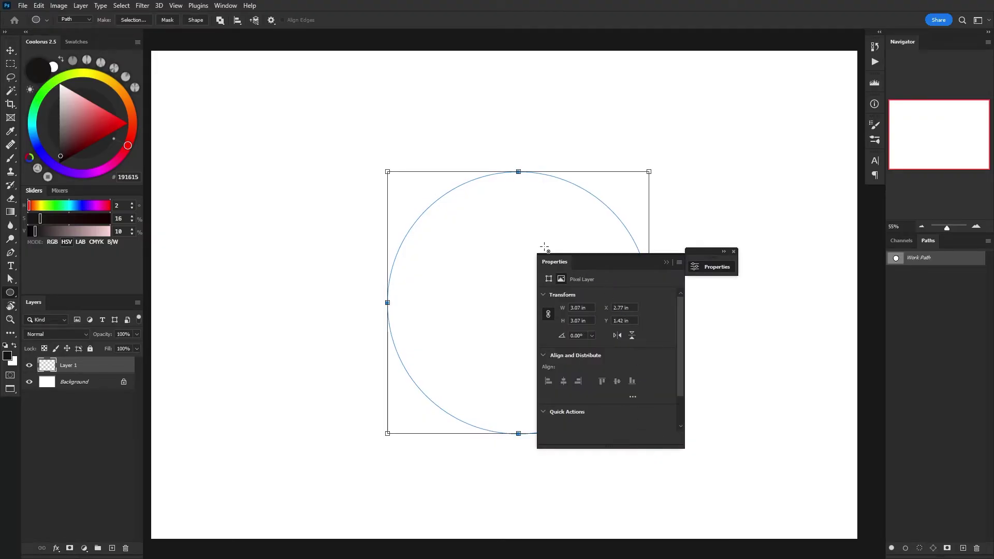
left_click_drag(559, 267, 761, 314)
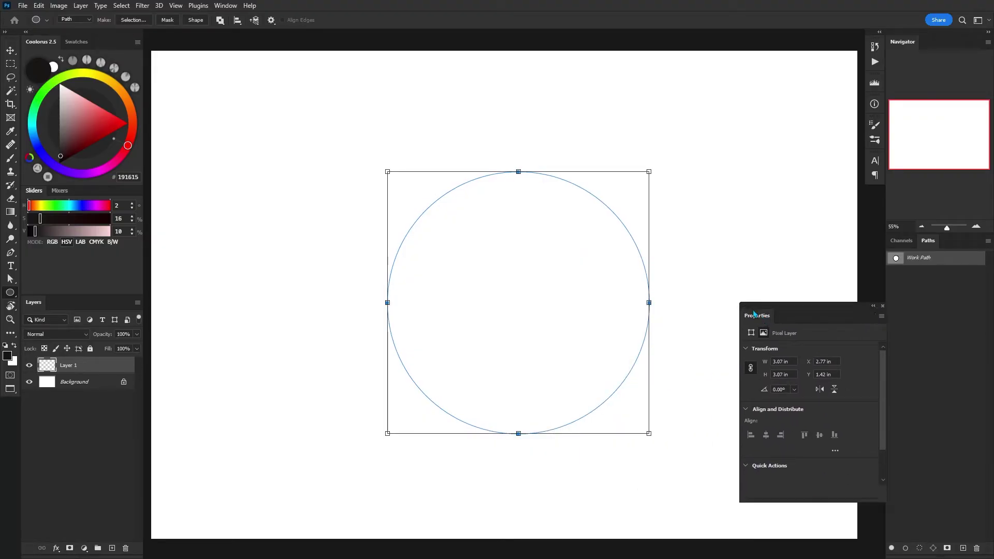
left_click(77, 20)
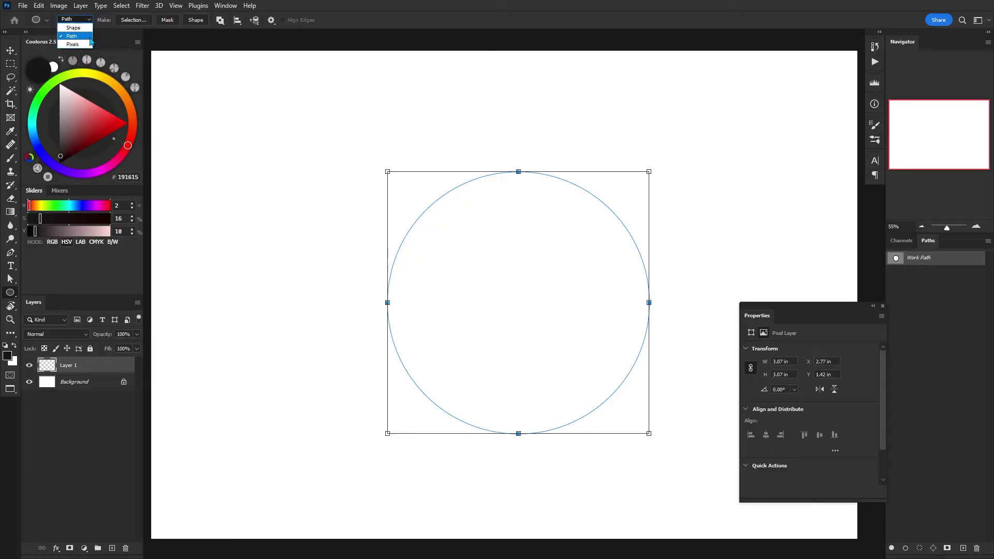
left_click(73, 27)
key("b")
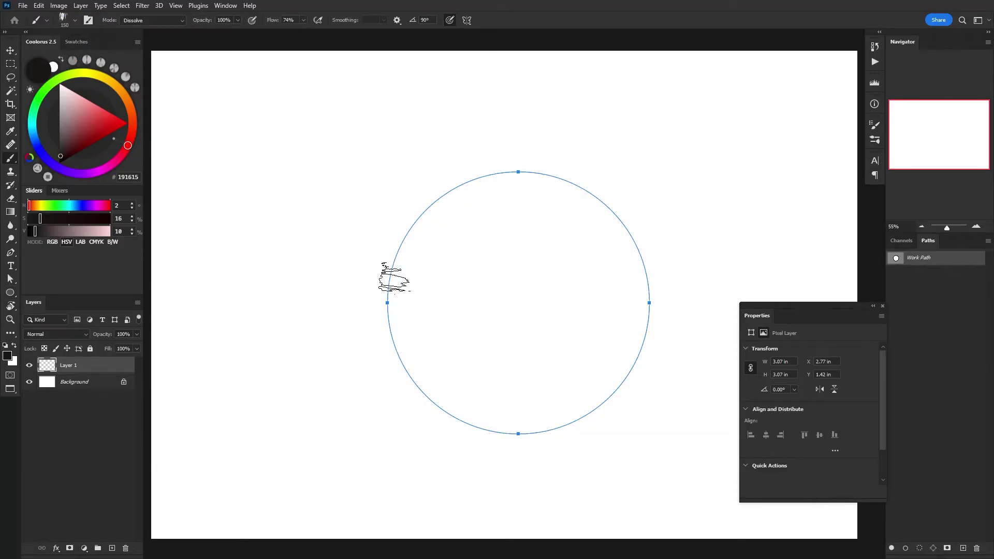
key("bracketright")
key("bracketright")
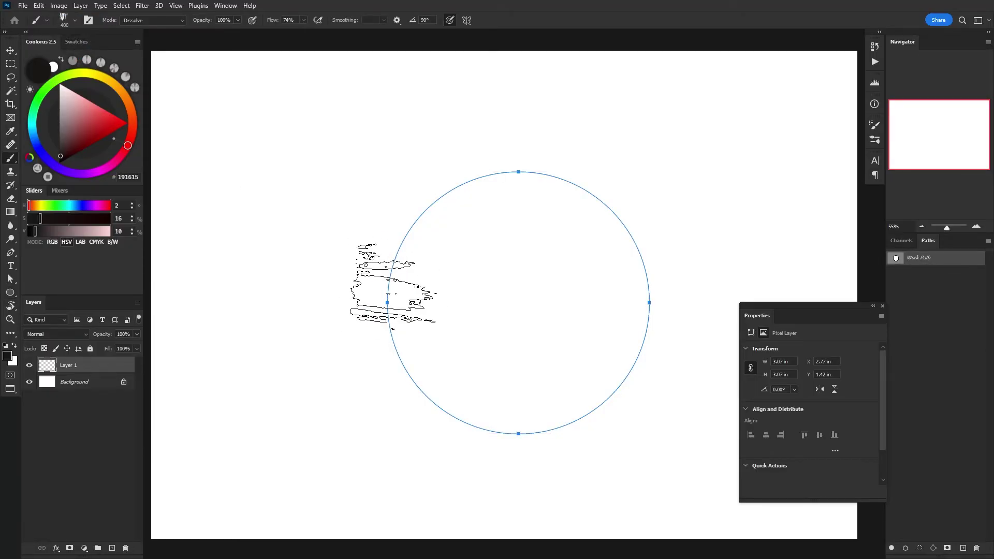
Stroke the circle path with the brush into a ragged inky ring
key("p")
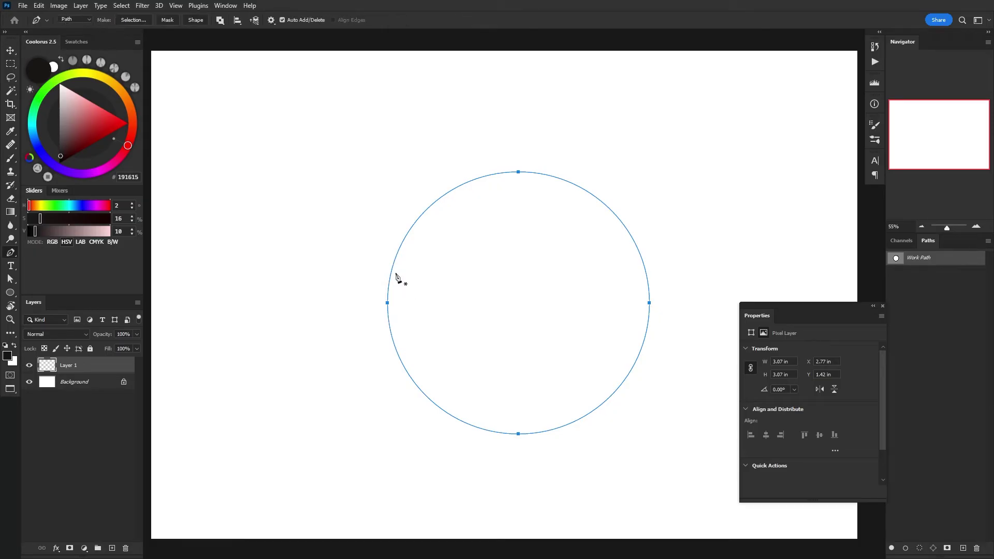
right_click(506, 234)
left_click(569, 306)
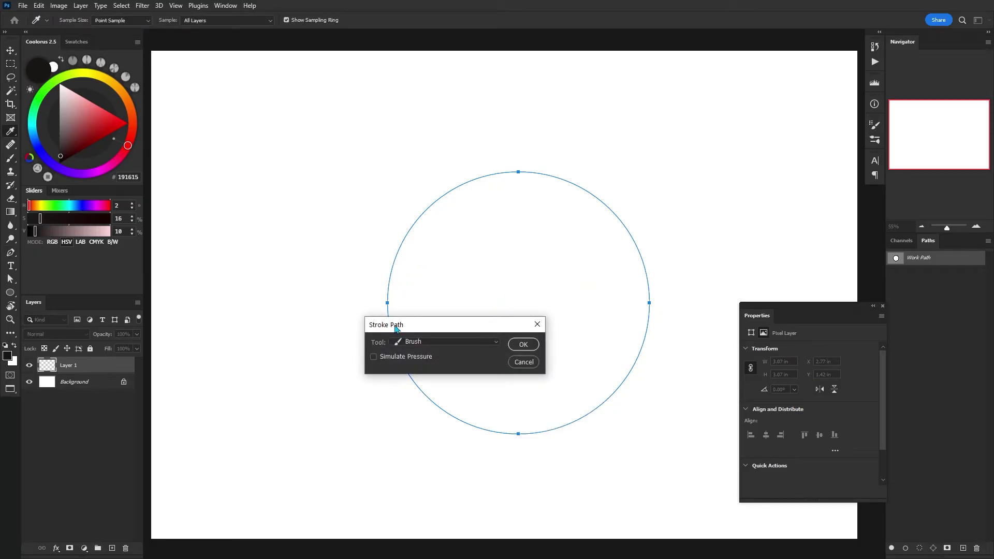
left_click(524, 345)
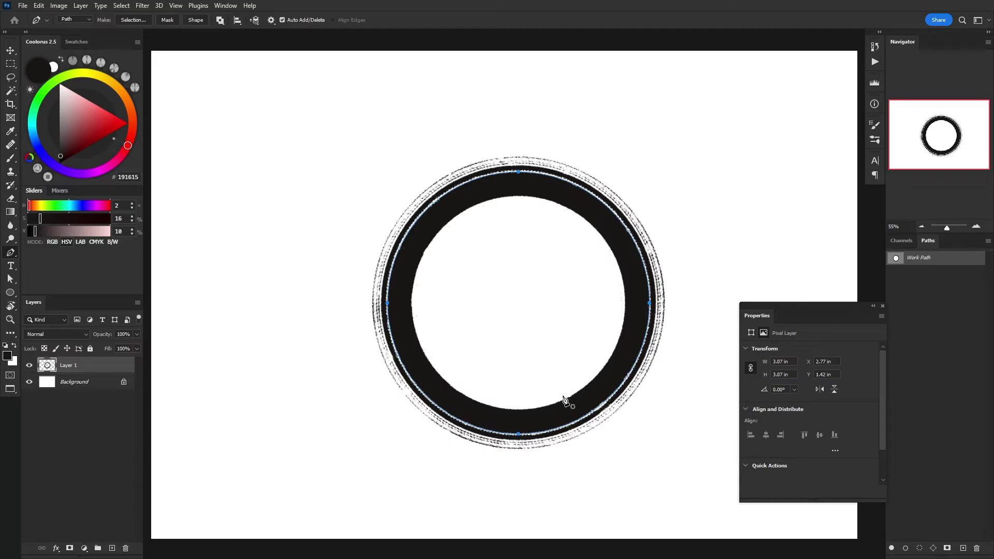
Deselect the path and move the ink ring up and to the left
key("v")
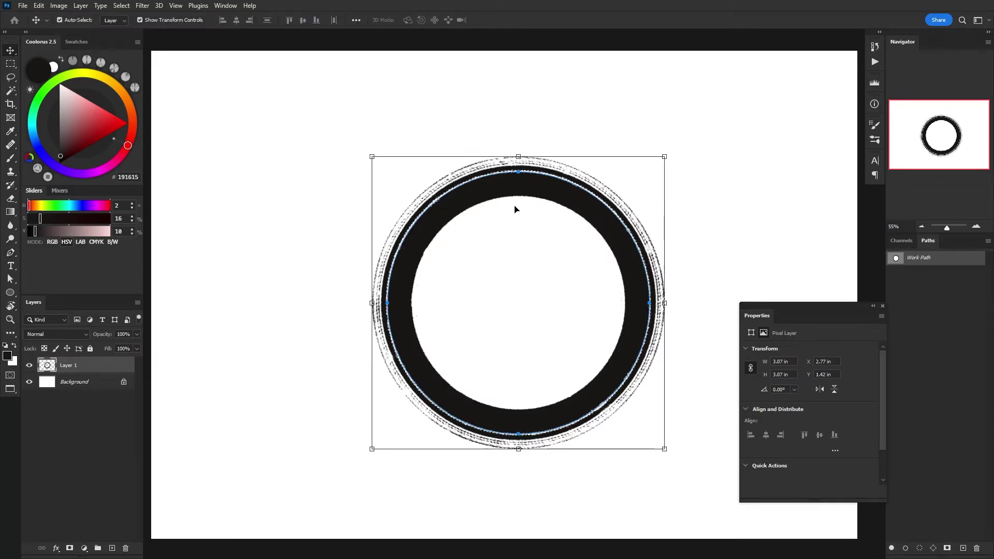
left_click(935, 354)
left_click_drag(617, 238, 503, 200)
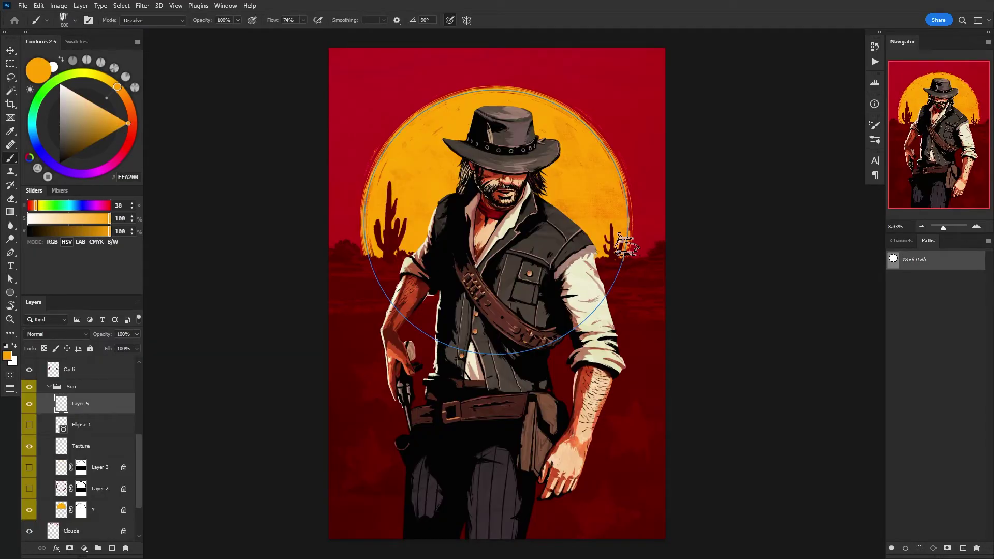
Stroke the sun's circle path using Brush instead of Eraser
key("p")
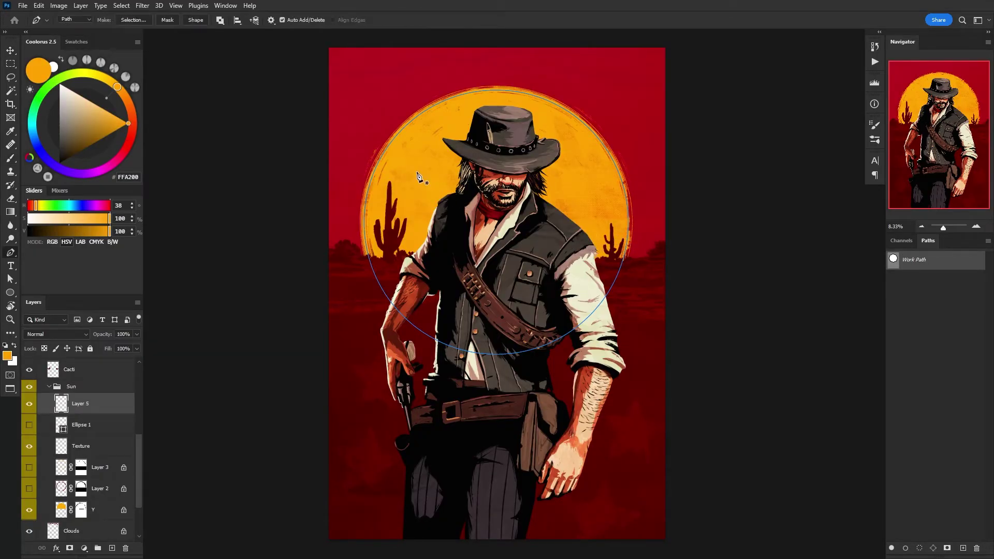
right_click(418, 175)
left_click(449, 242)
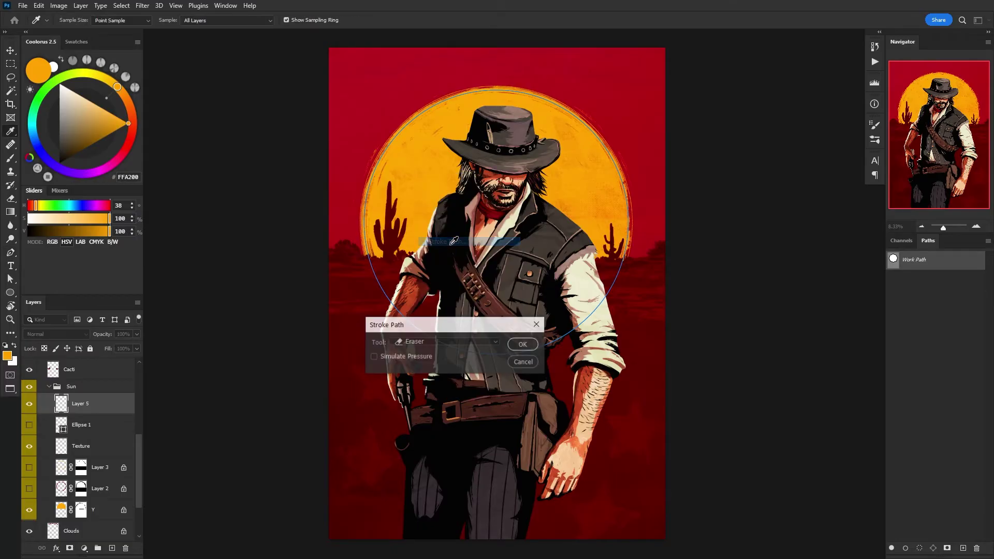
left_click(413, 345)
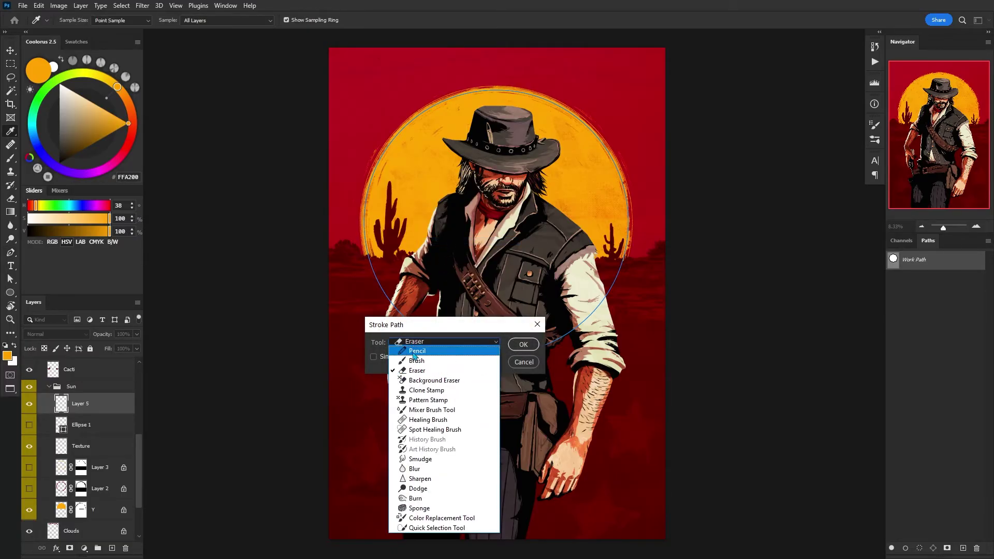
left_click(413, 358)
left_click(524, 345)
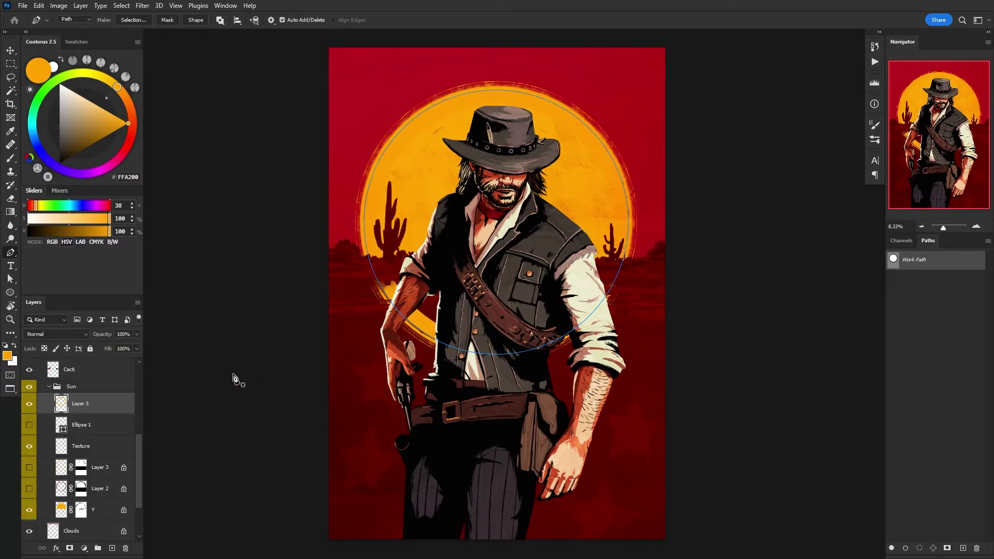
Zoom in on the sun's textured rim beside the hat and face
key("Escape")
key("m")
scroll(366, 131, "up", 5)
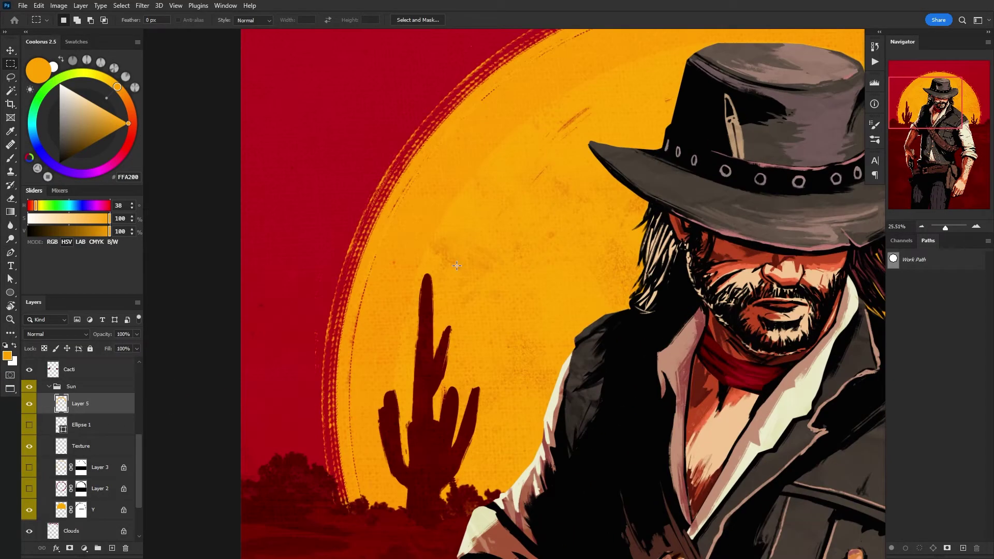
left_click_drag(550, 251, 350, 318)
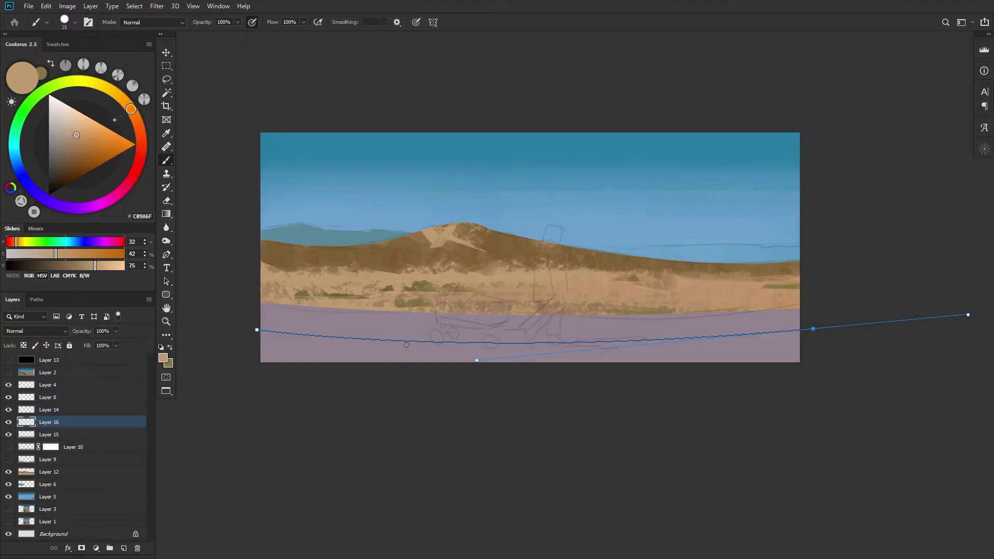
Stroke the curved road path with the brush as a tan line
key("p")
right_click(408, 344)
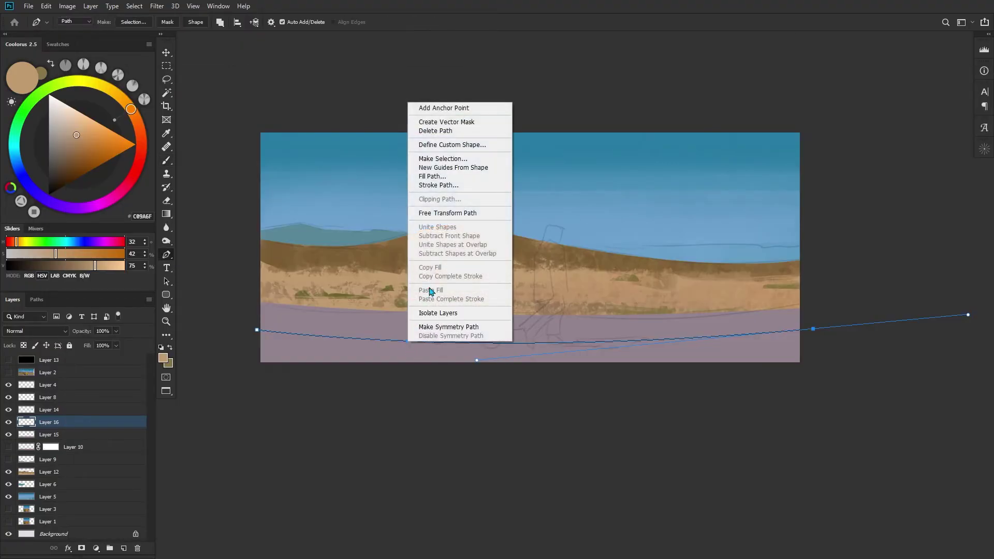
left_click(458, 185)
key("Return")
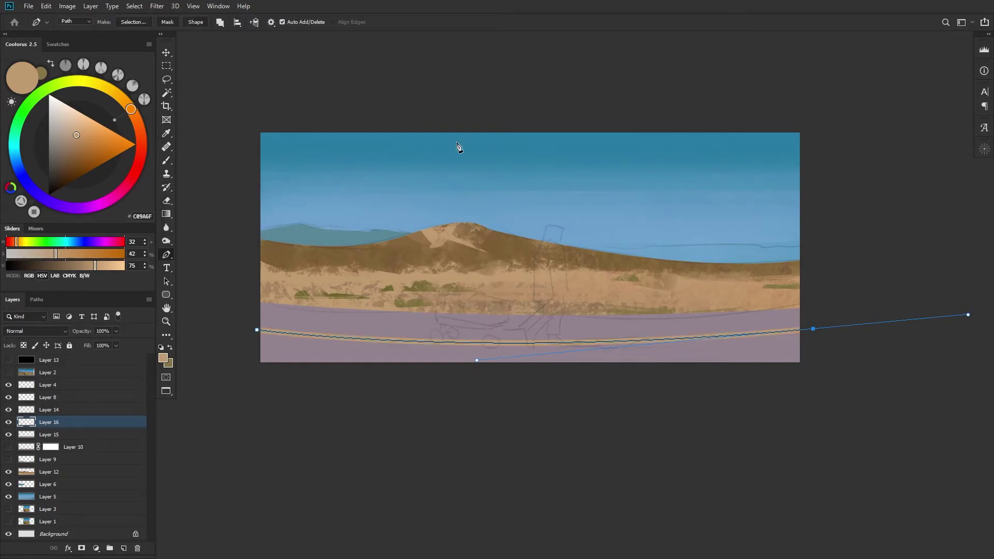
Switch to the Eraser, shrink it, and choose the Hard Round tip
key("e")
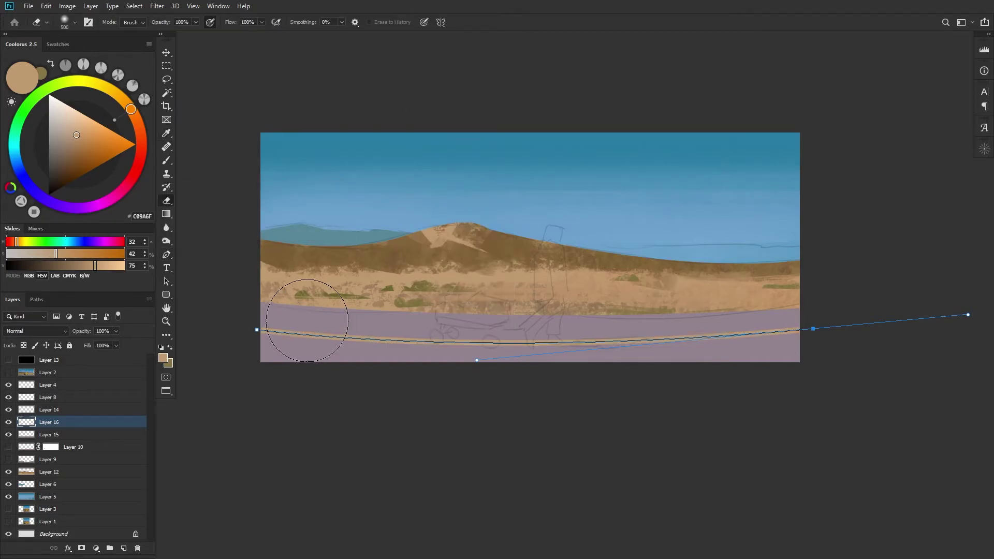
key("bracketleft")
key("bracketleft")
key("bracketleft")
key("bracketleft")
key("bracketleft")
key("bracketleft")
left_click(74, 23)
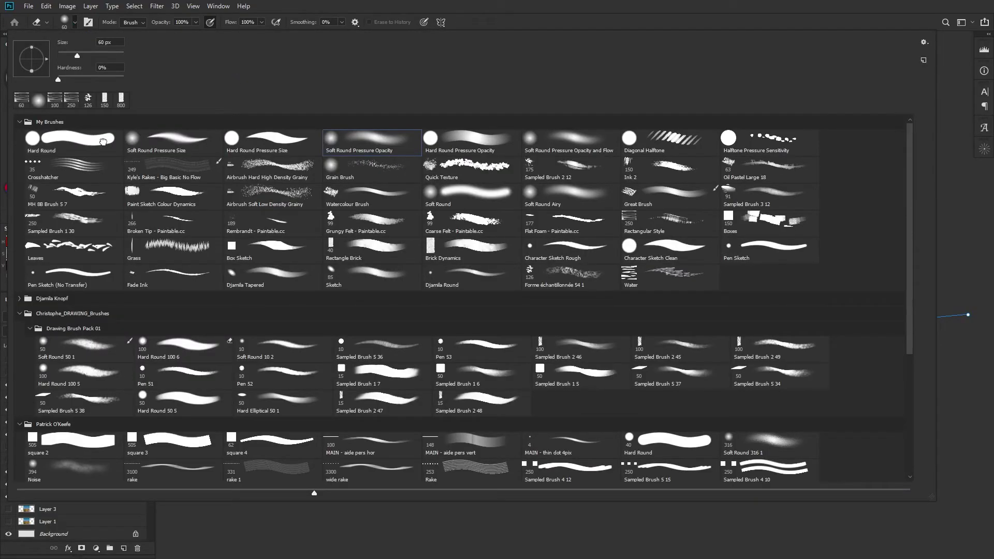
left_click(78, 141)
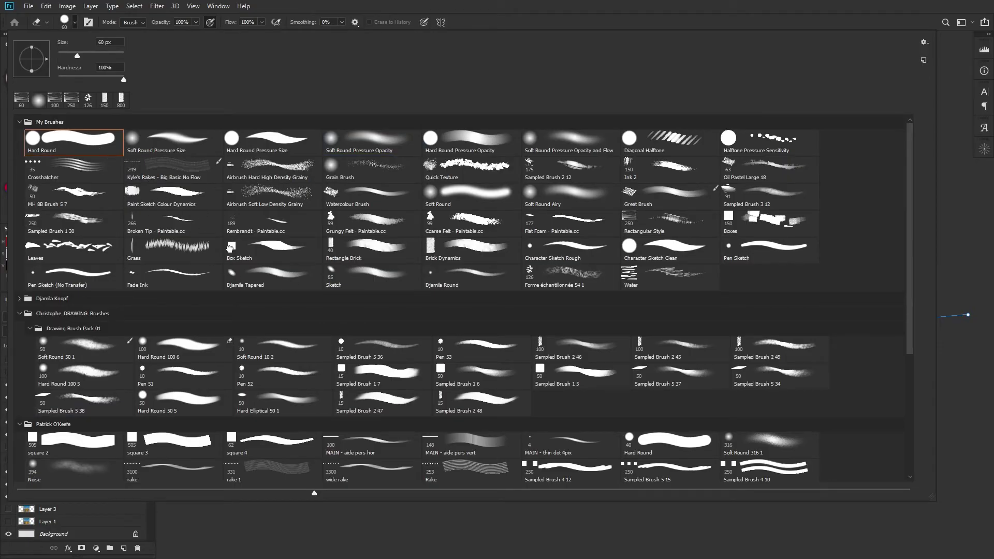
key("Escape")
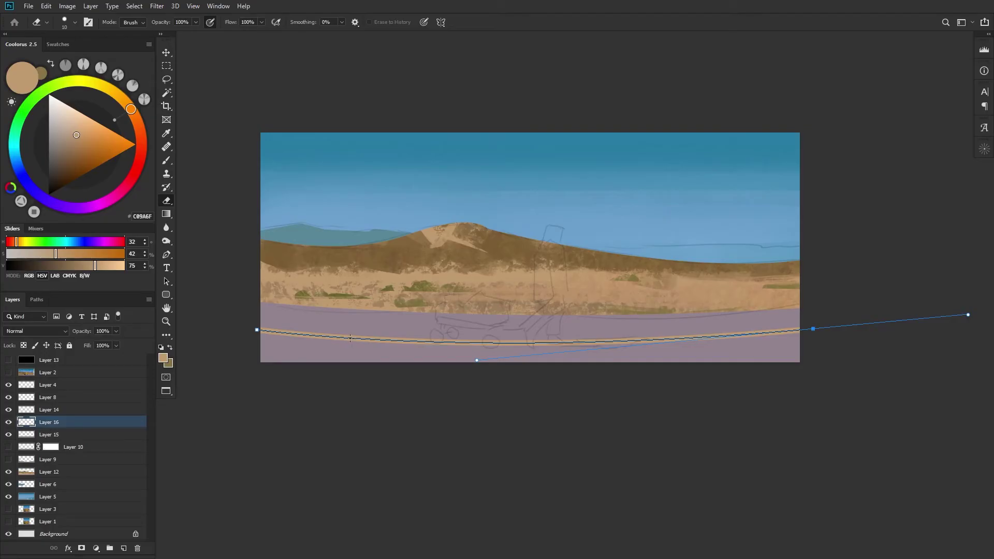
Stroke the road path with the Eraser to split the tan line, then hide the path
key("p")
right_click(351, 338)
left_click(351, 333)
right_click(356, 341)
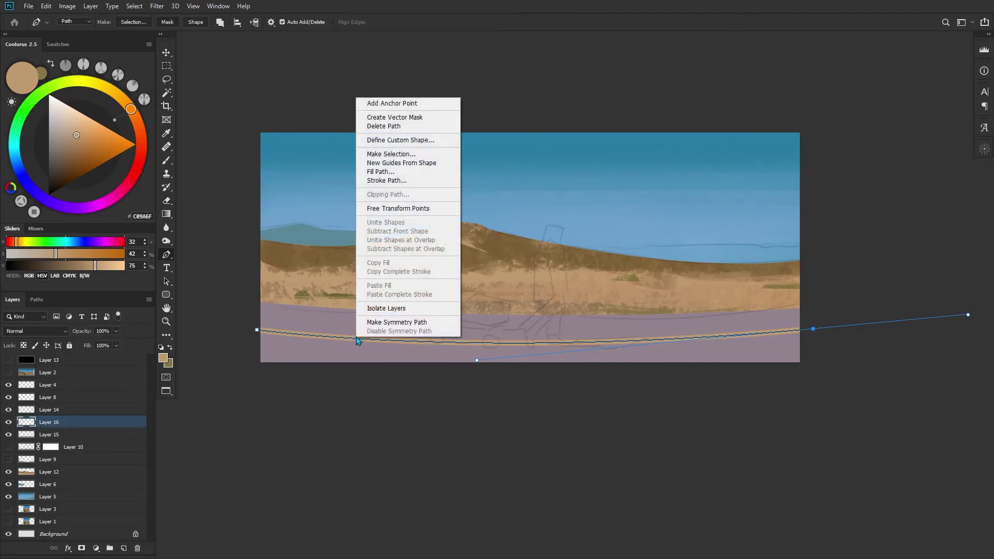
left_click(386, 183)
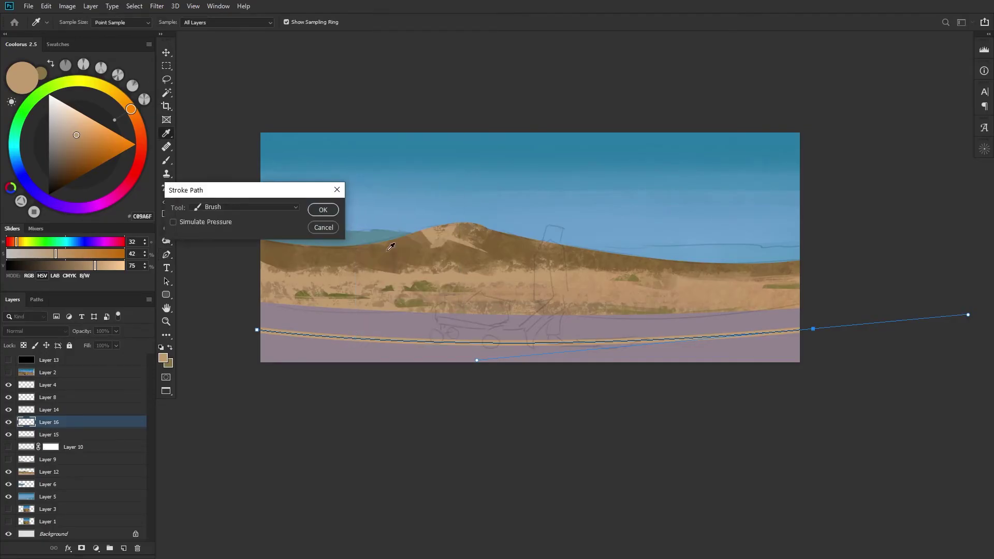
left_click(231, 208)
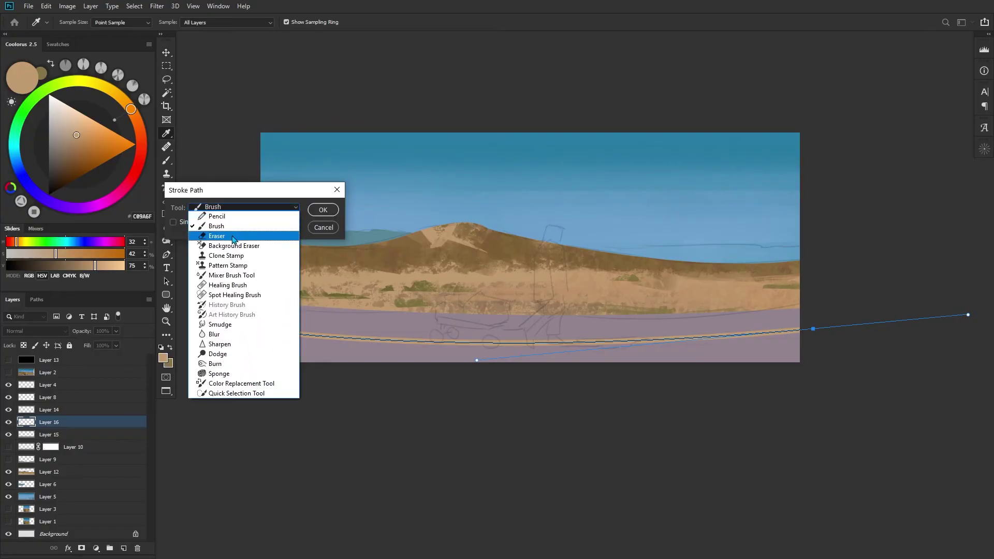
left_click(233, 237)
left_click(323, 210)
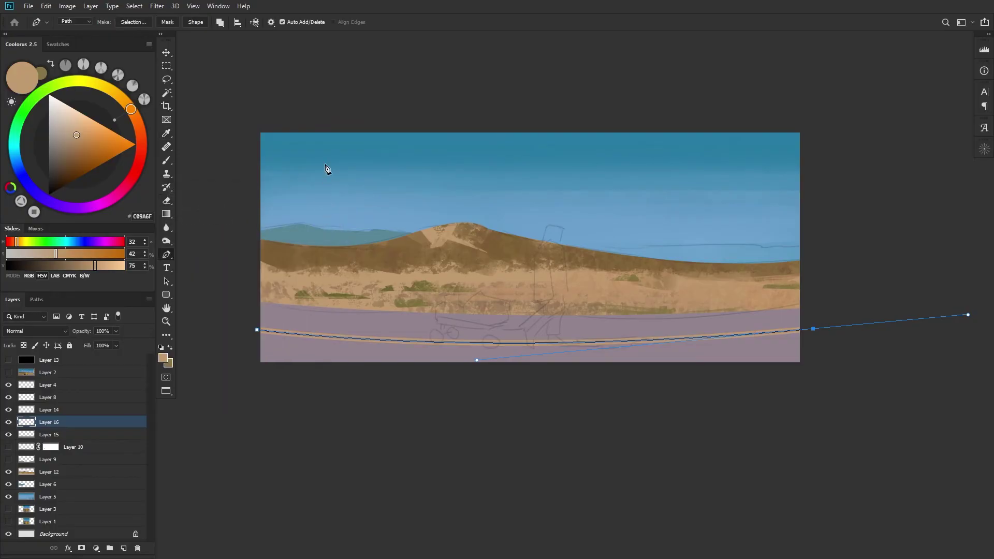
key("Return")
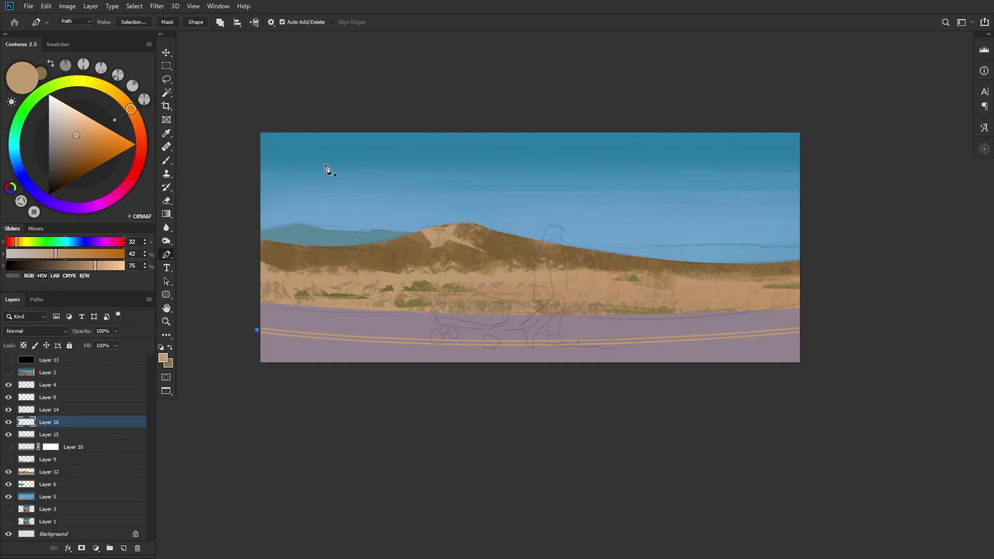
key("Escape")
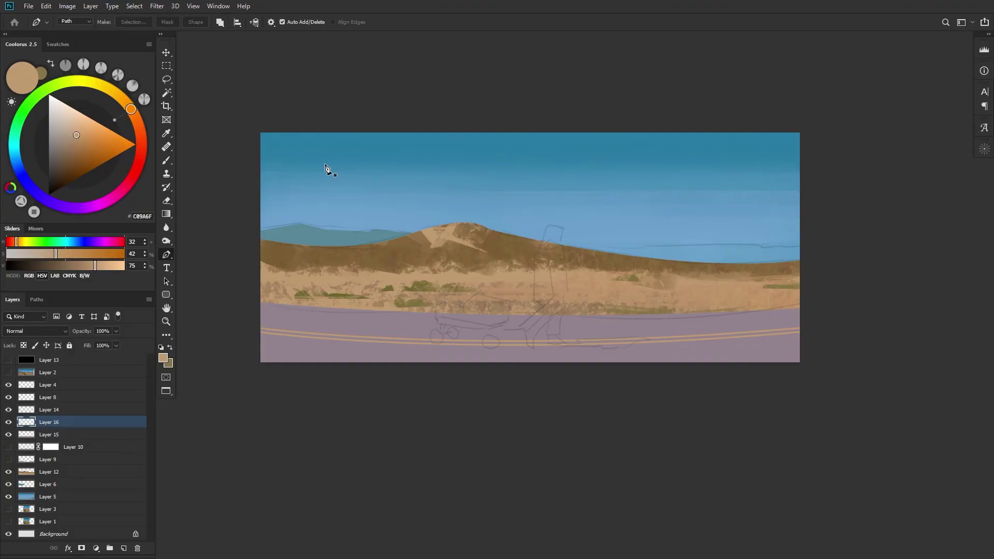